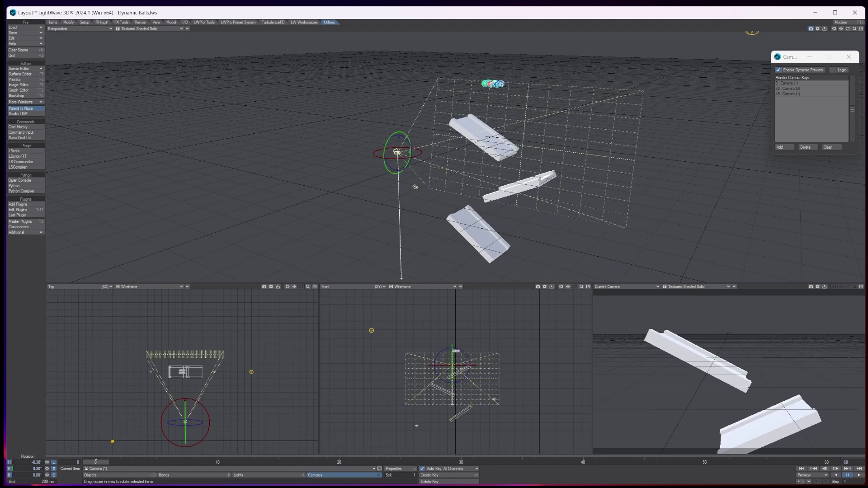
Open Render Properties and change the End Frame from 120 to 60.
left_click(142, 22)
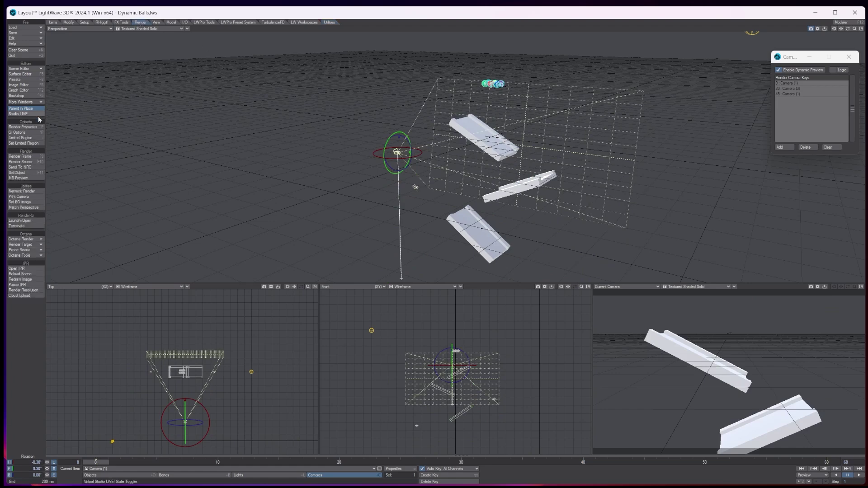
left_click(23, 127)
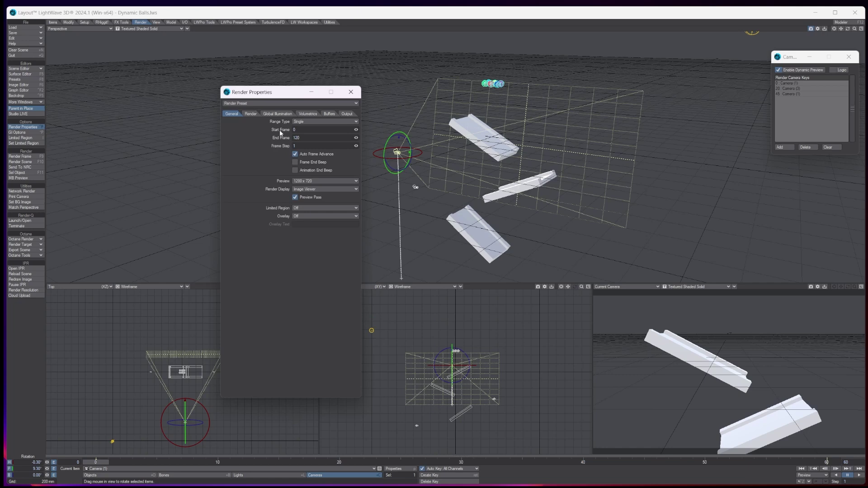
key("Tab")
type("60")
Go through the Render, Global Illumination and Volumetrics tabs to Buffers, then select Final_Render and Alpha.
left_click(253, 115)
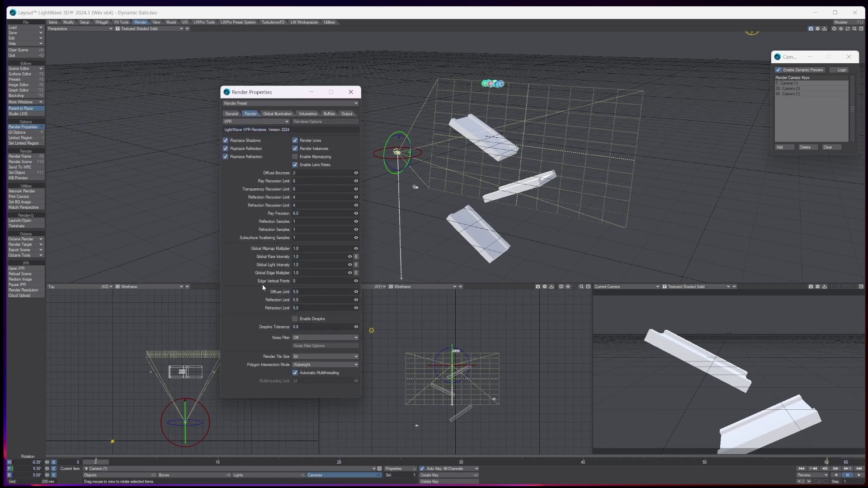
left_click(283, 113)
left_click(308, 114)
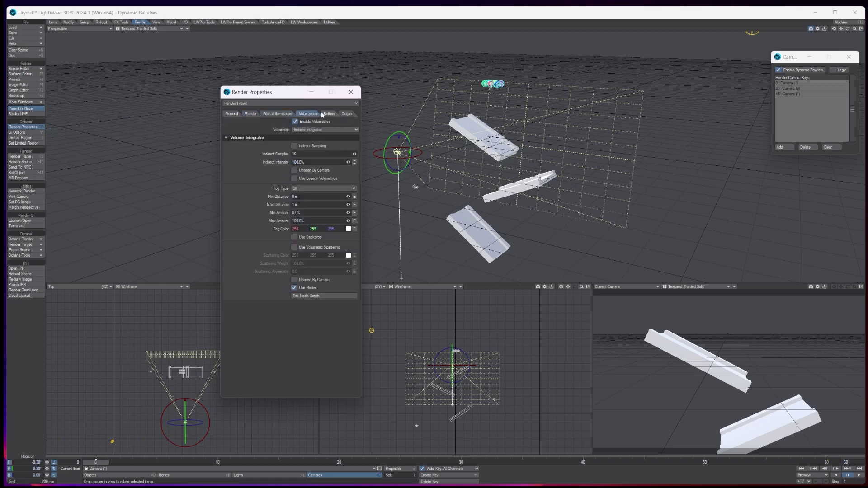
left_click(329, 114)
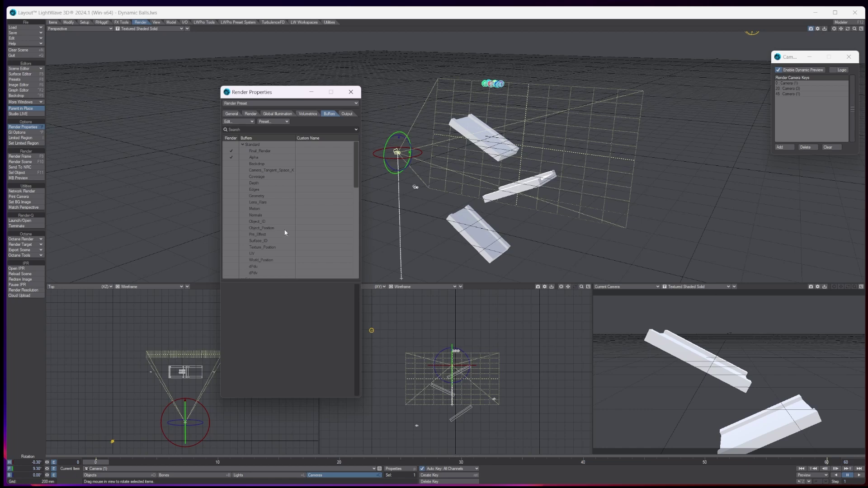
left_click(262, 150)
left_click(260, 158)
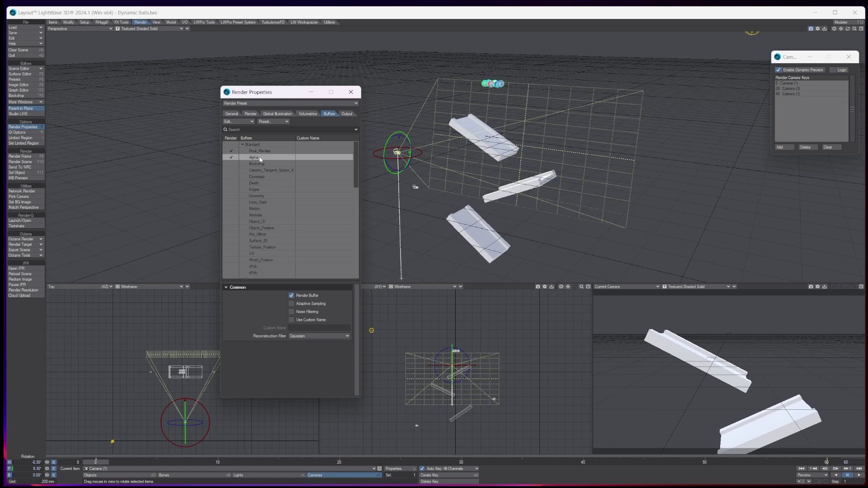
scroll(273, 247, "down", 3)
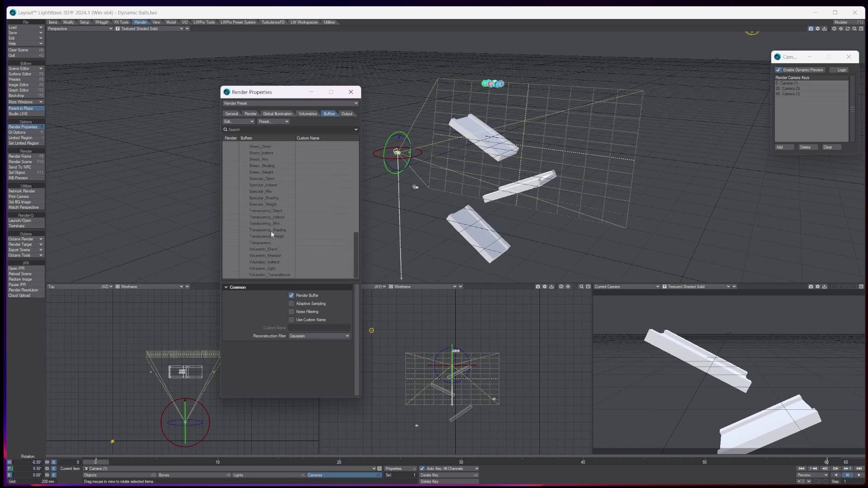
scroll(268, 228, "up", 3)
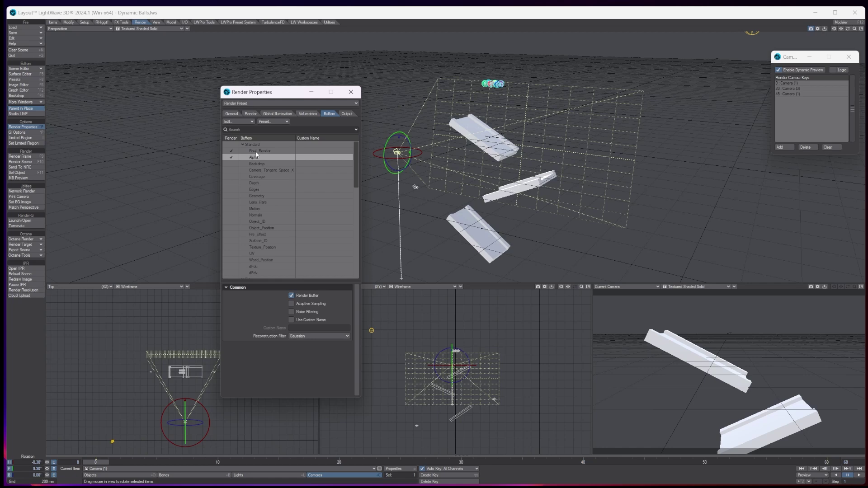
Stop rendering the Alpha buffer and turn off Use Preferences Output Path for Final_Render.
left_click(347, 114)
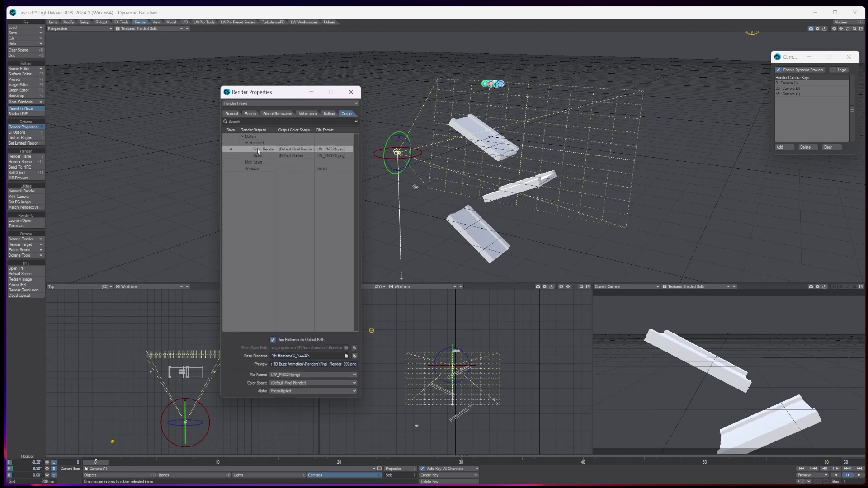
left_click(329, 113)
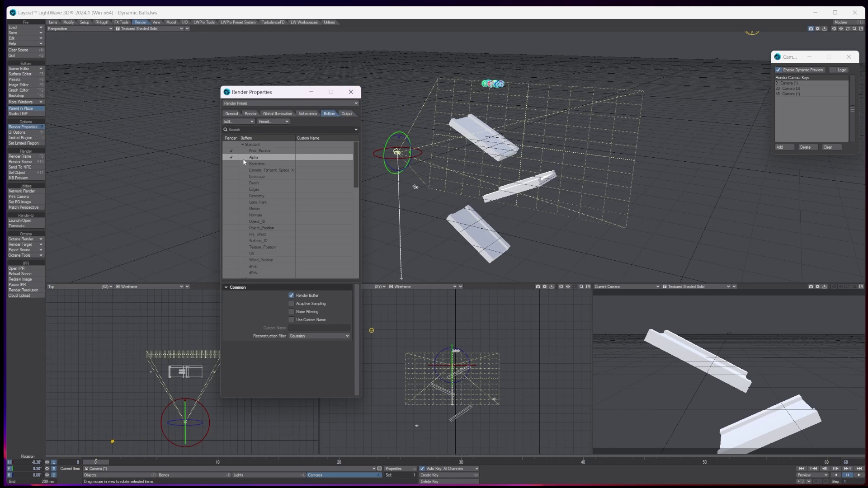
left_click(231, 157)
left_click(254, 151)
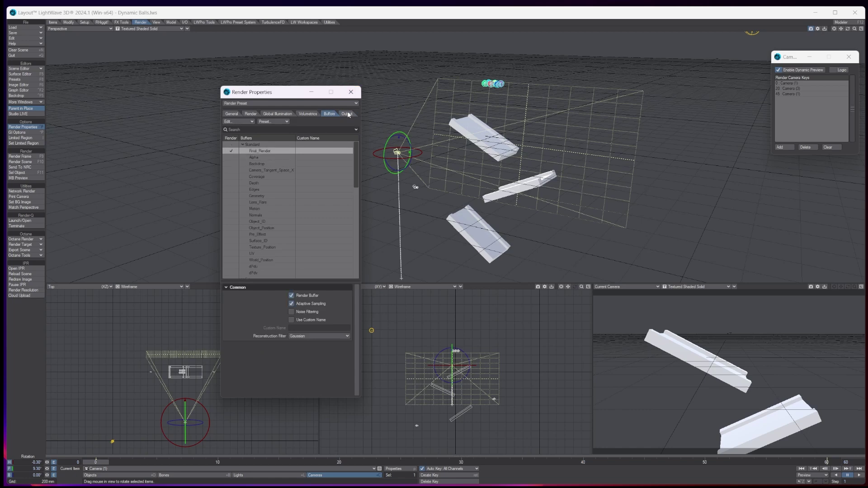
left_click(347, 114)
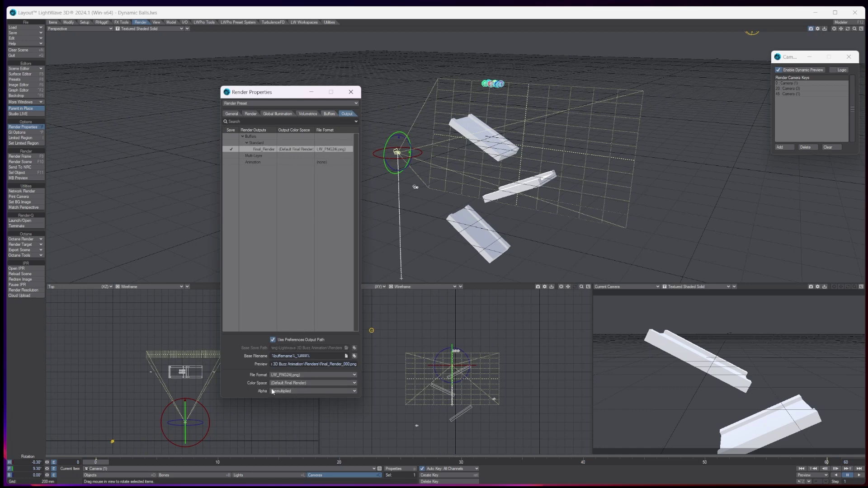
left_click(272, 339)
Create a Desktop folder 'Animation test 1' and set it as the Base Save Path.
left_click(347, 348)
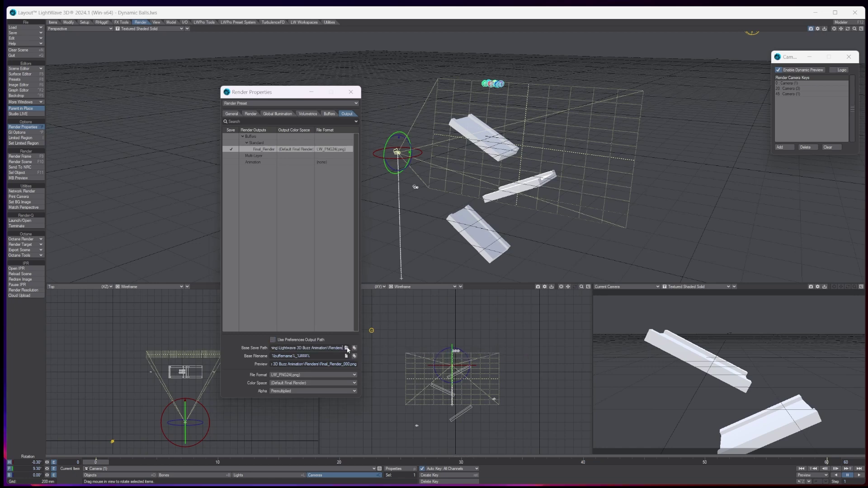
left_click(263, 181)
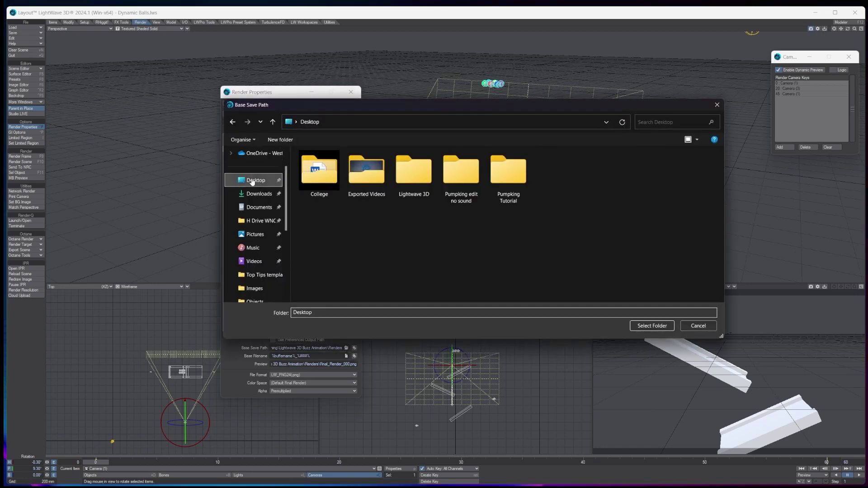
right_click(379, 247)
mouse_move(447, 330)
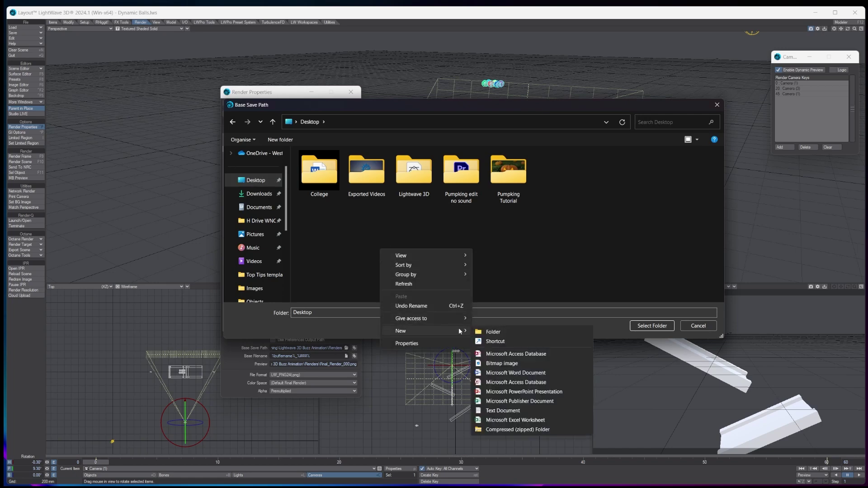
left_click(488, 330)
type("Anima")
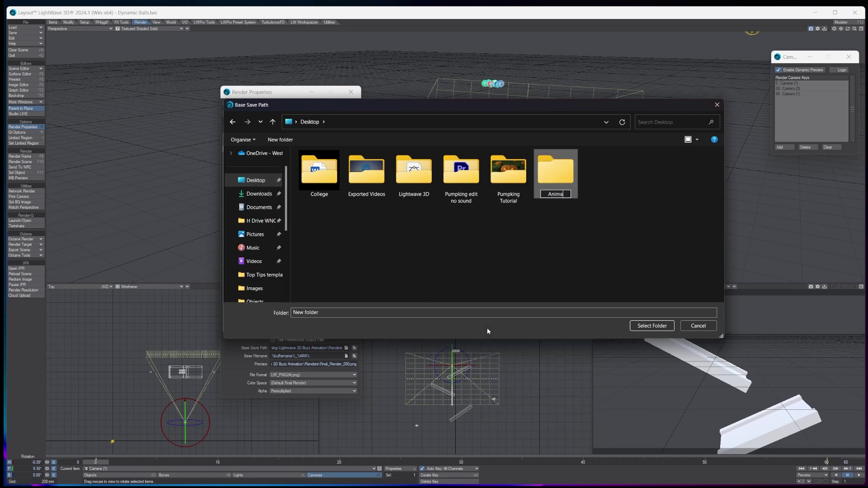
type("tion test 1")
left_click(640, 326)
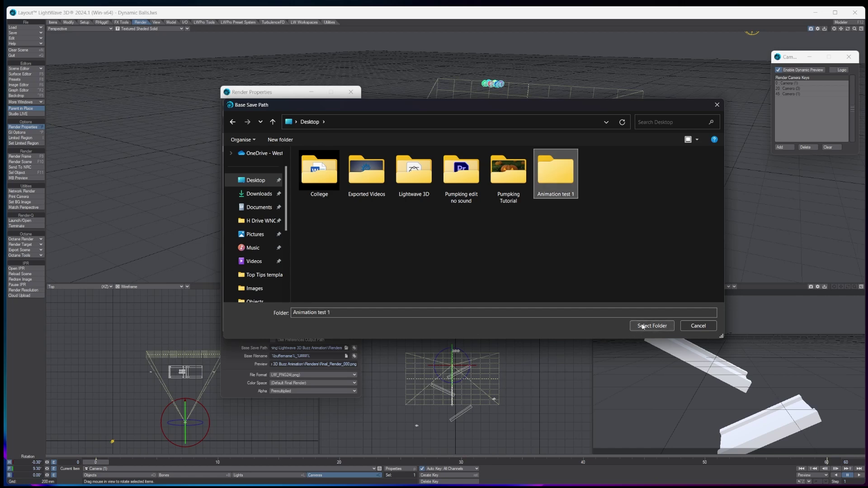
left_click(666, 326)
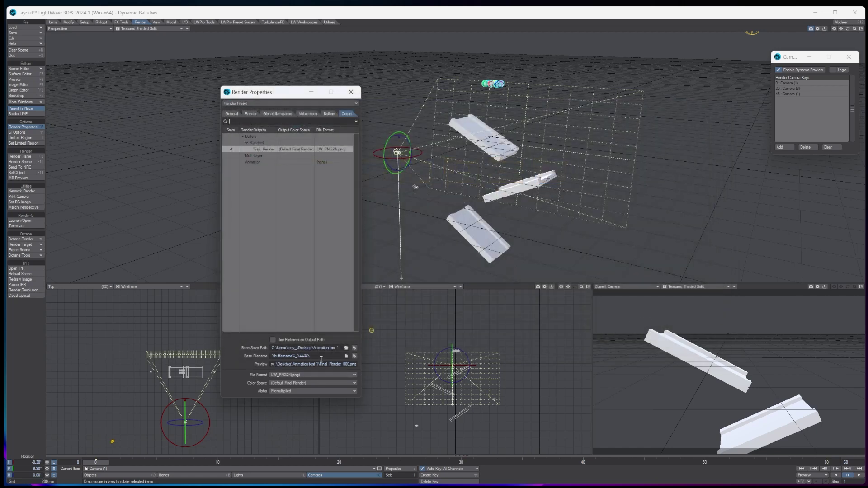
Set the Base Filename to 01 inside the Animation test 1 folder.
left_click(346, 356)
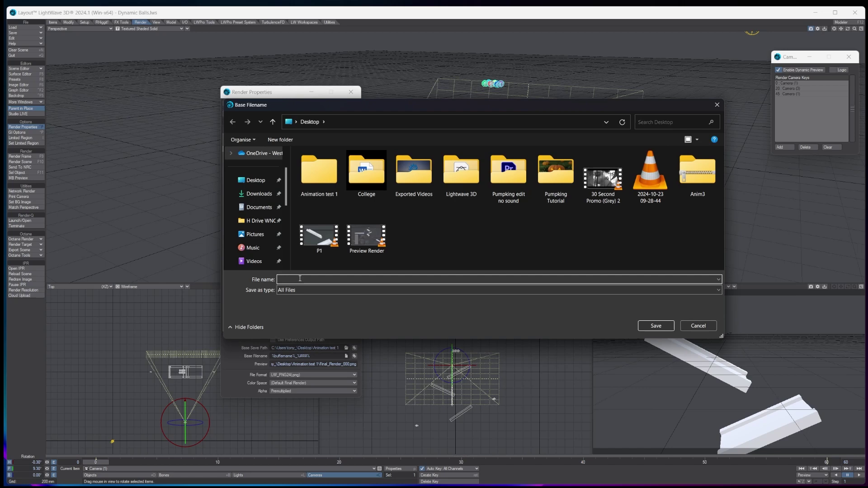
type("01")
left_click(319, 172)
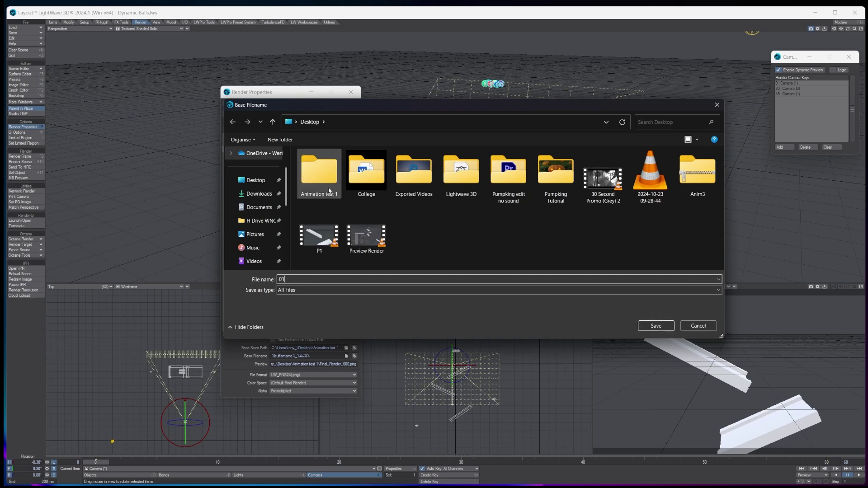
left_click(662, 326)
left_click(663, 326)
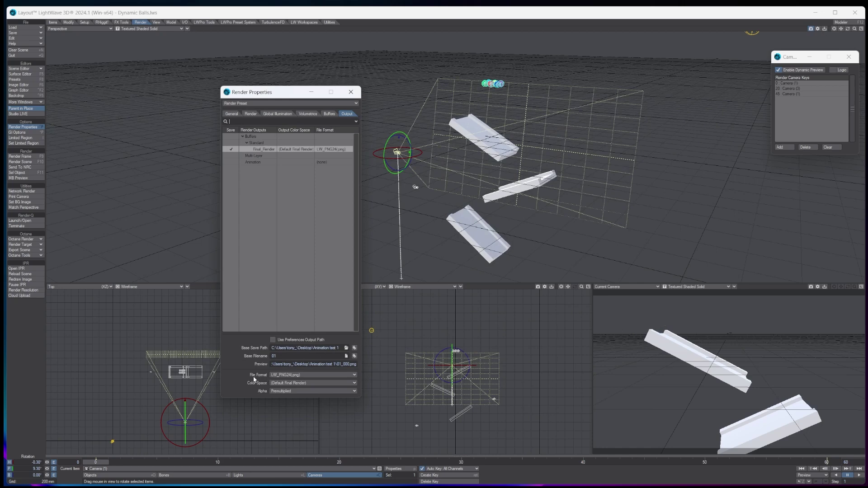
Change the output File Format to LW_JPEG(.jpg).
left_click(286, 375)
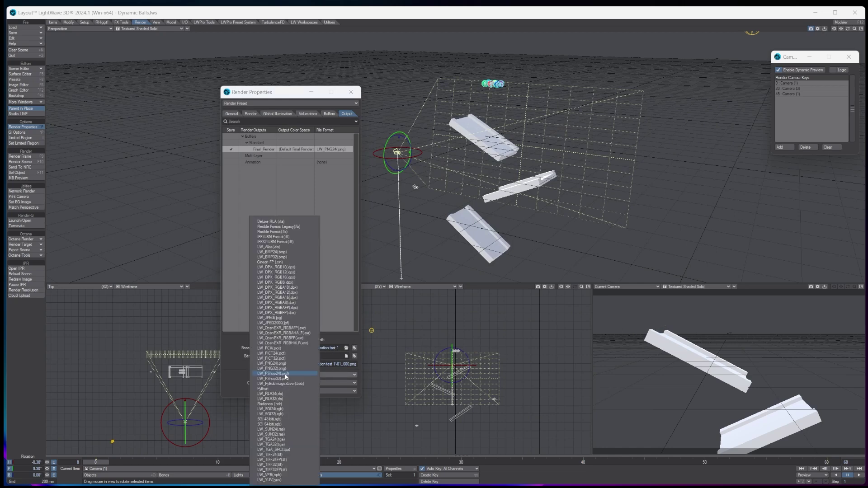
left_click(285, 319)
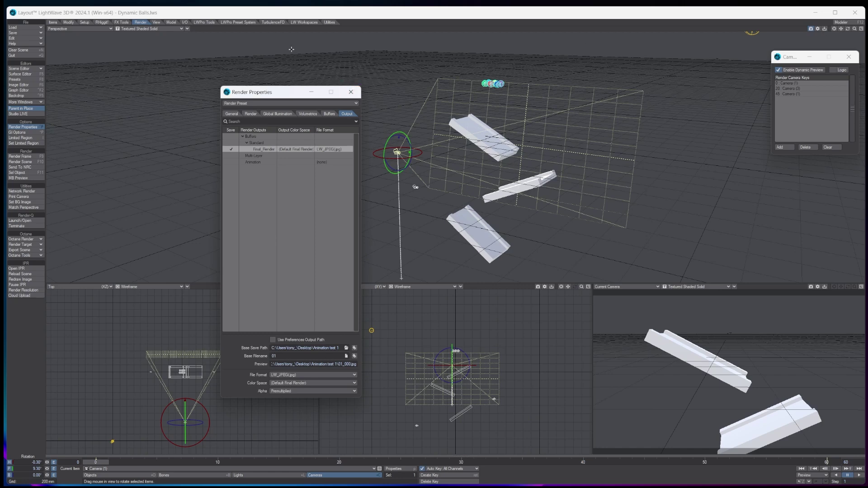
Close Render Properties, start Render Scene, and accept the Auto Frame Advance warning to begin rendering.
left_click(351, 92)
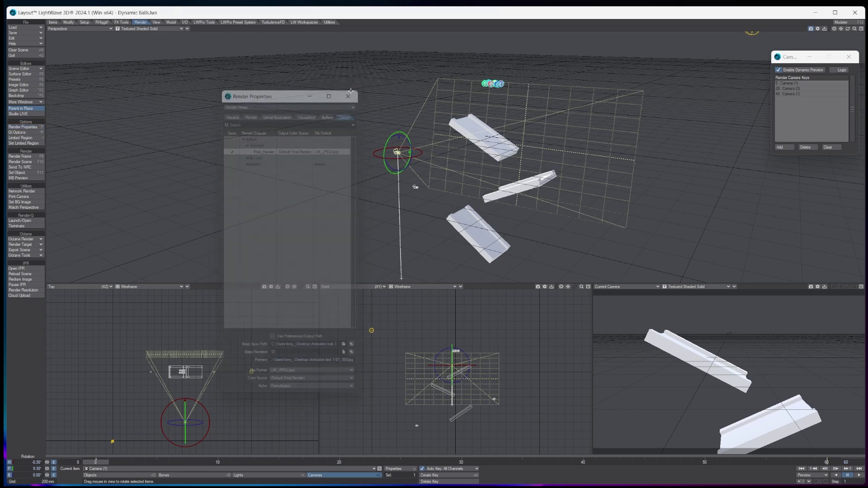
left_click(18, 166)
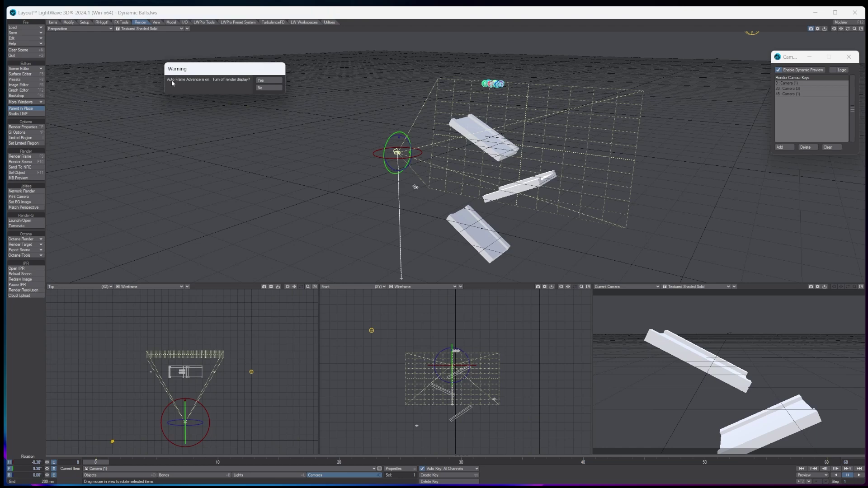
left_click(272, 81)
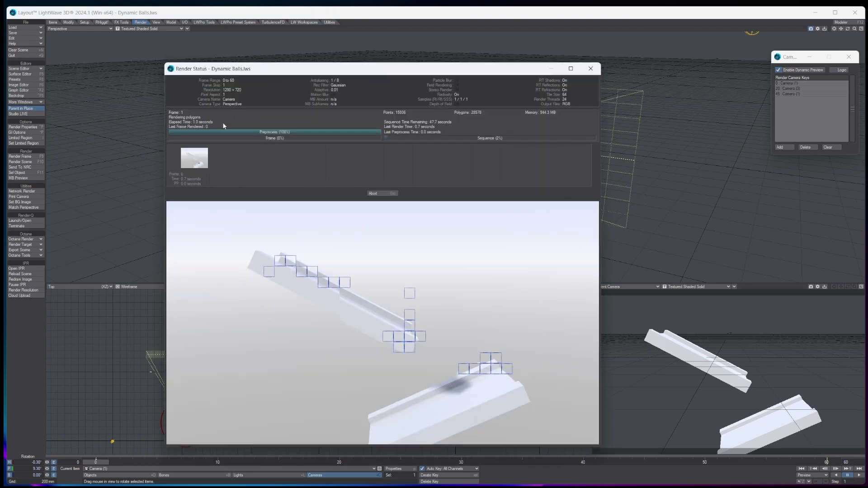